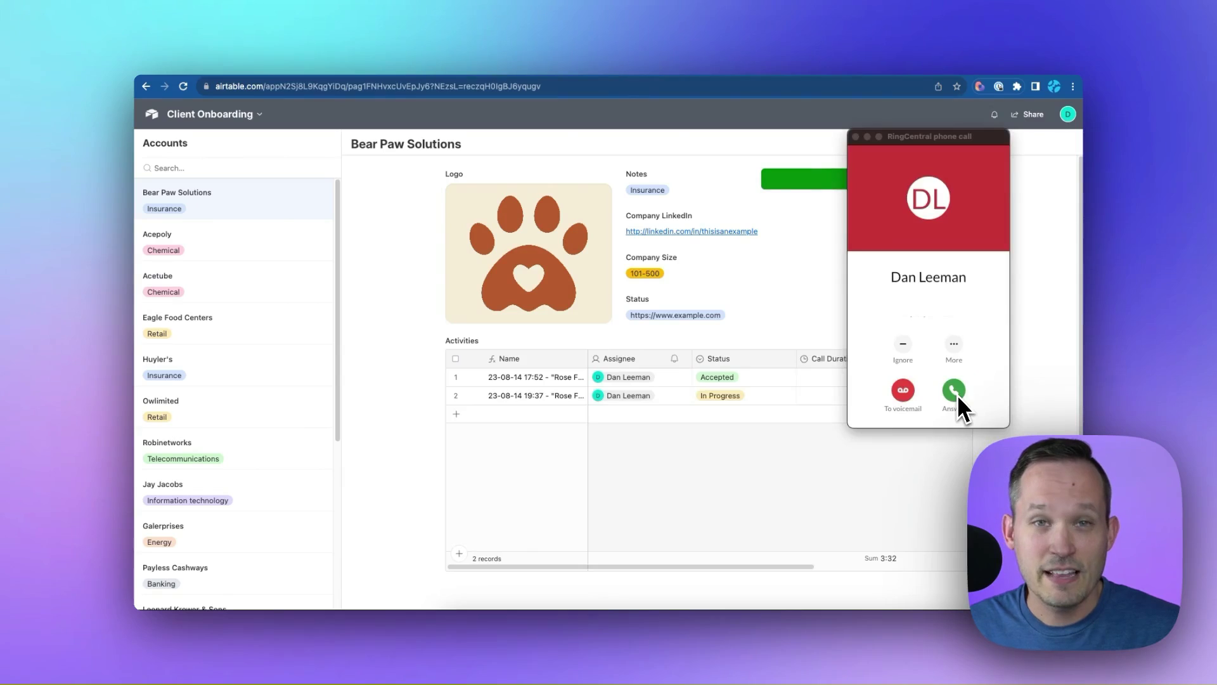
Answer the incoming Bear Paw Solutions RingCentral call, then hang up to close the call window.
click(955, 390)
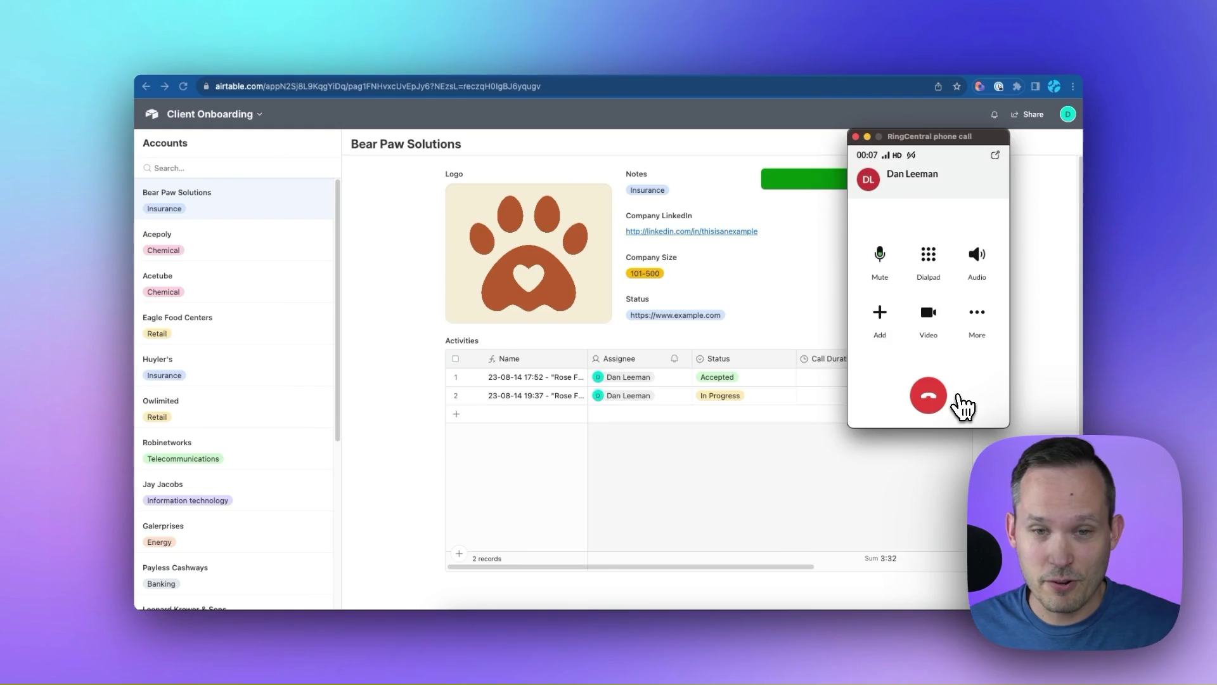
click(923, 399)
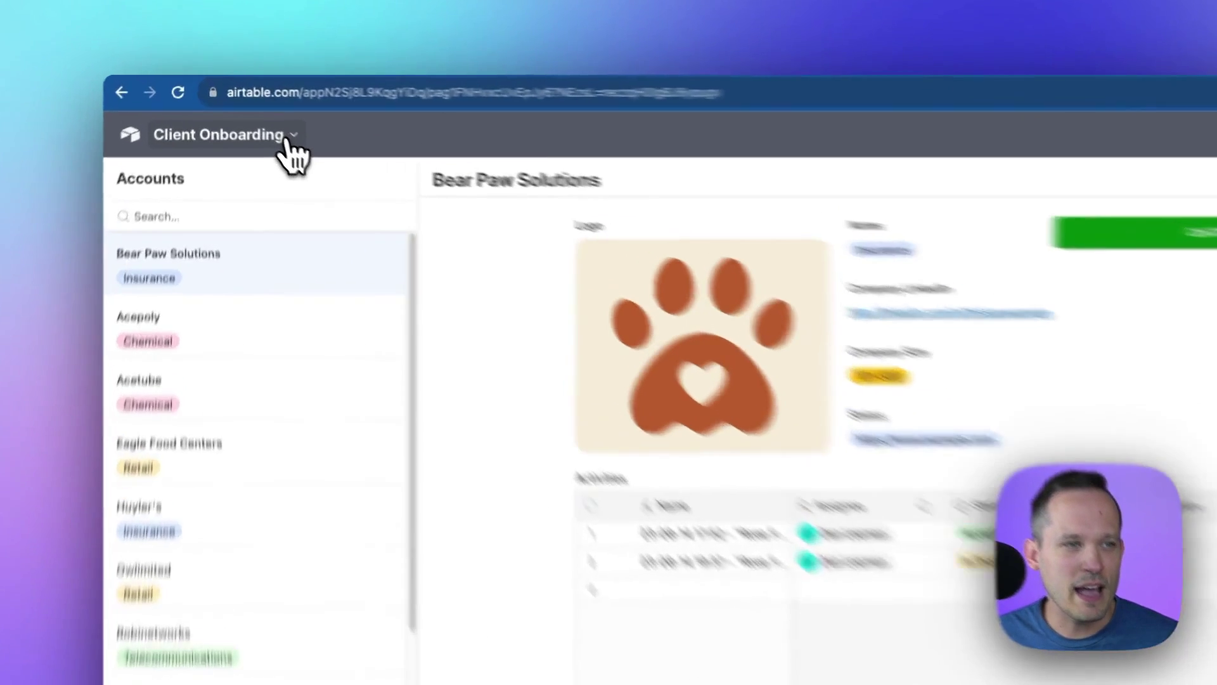
Go from View data to the base's Automations and reach the Initiate RingCentral Call automation.
click(257, 116)
click(227, 162)
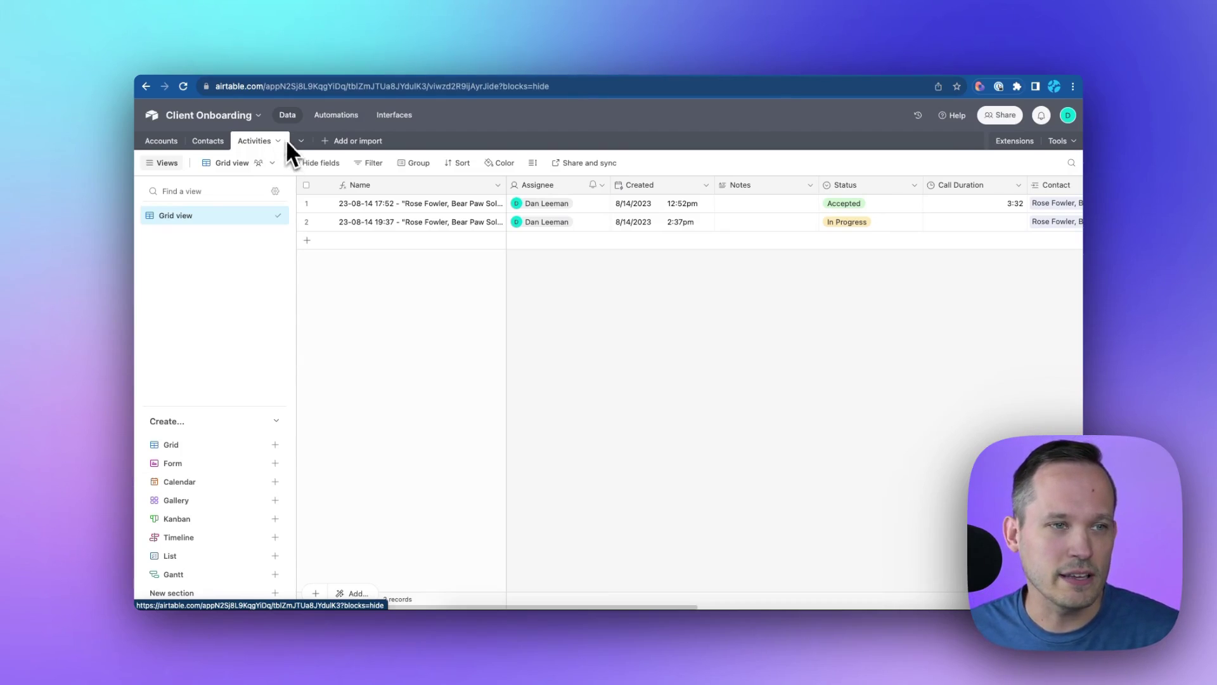
click(325, 119)
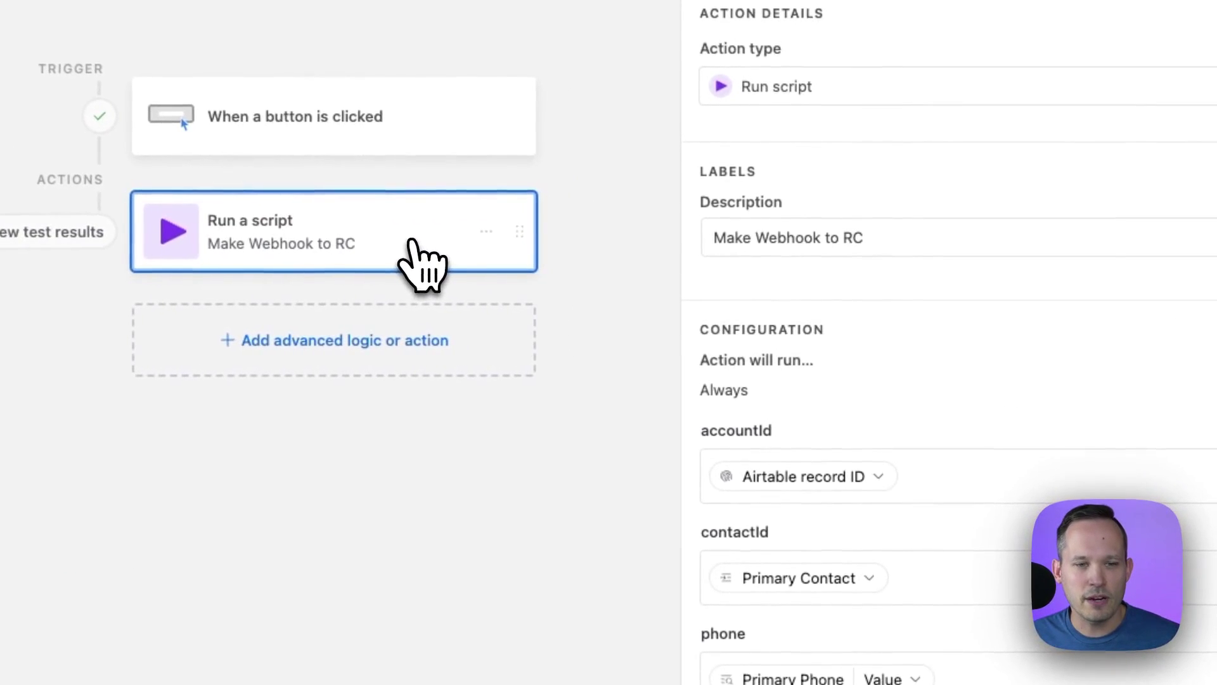
scroll(847, 388, down, 5)
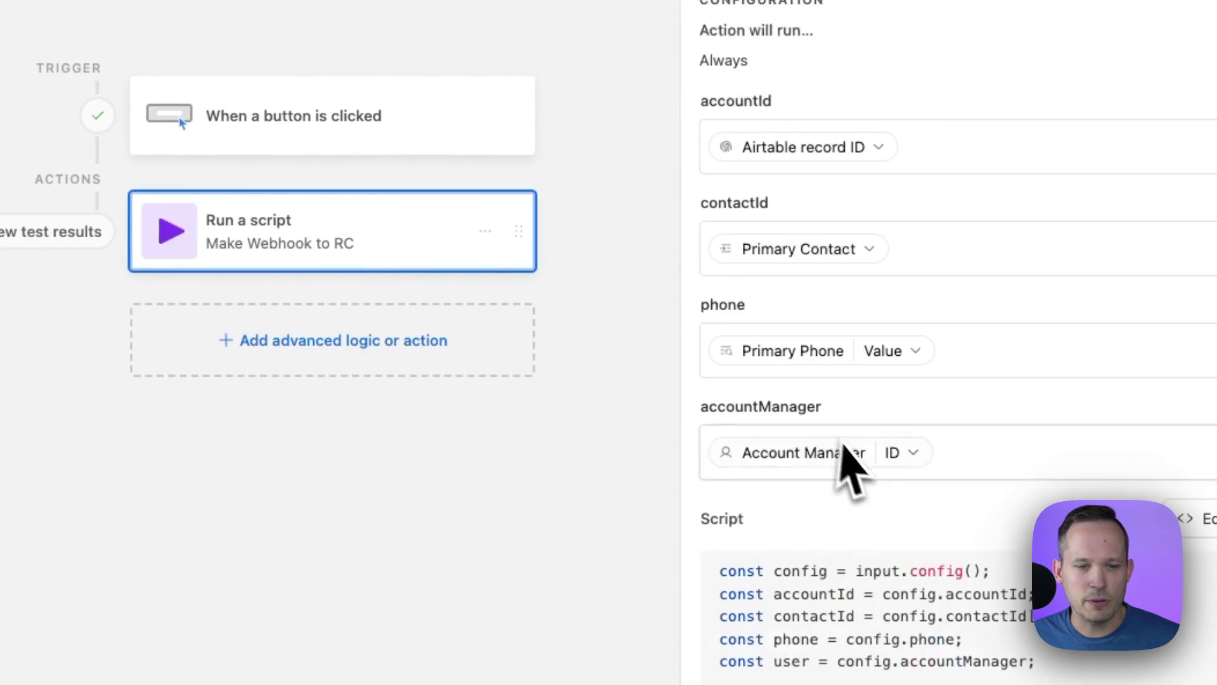
Open the script in the full editor and highlight the input.config call on line 1.
scroll(853, 469, down, 5)
click(865, 476)
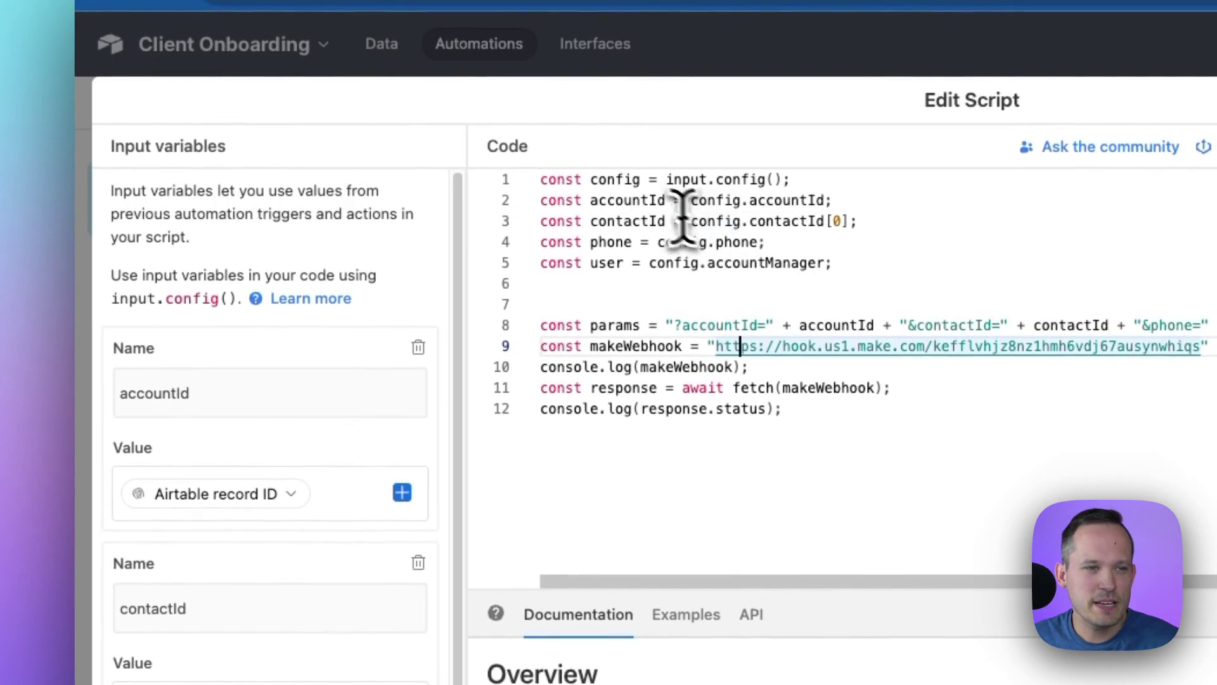
drag(590, 181, 755, 179)
click(743, 182)
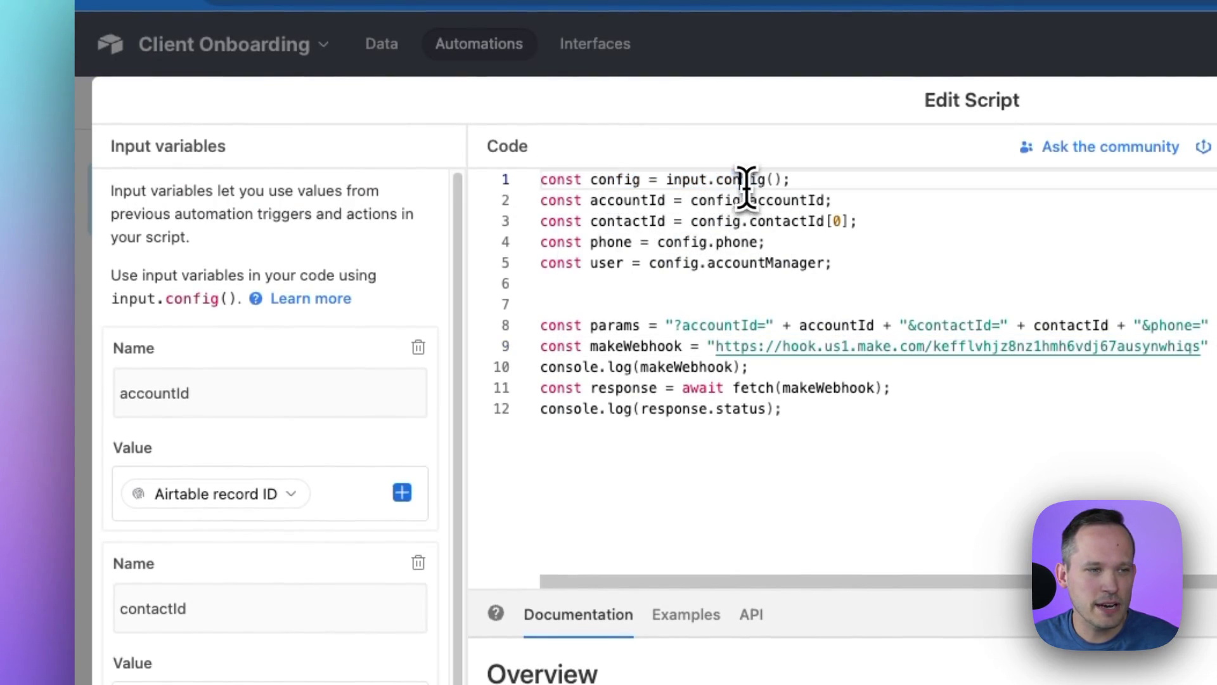
scroll(294, 602, down, 2)
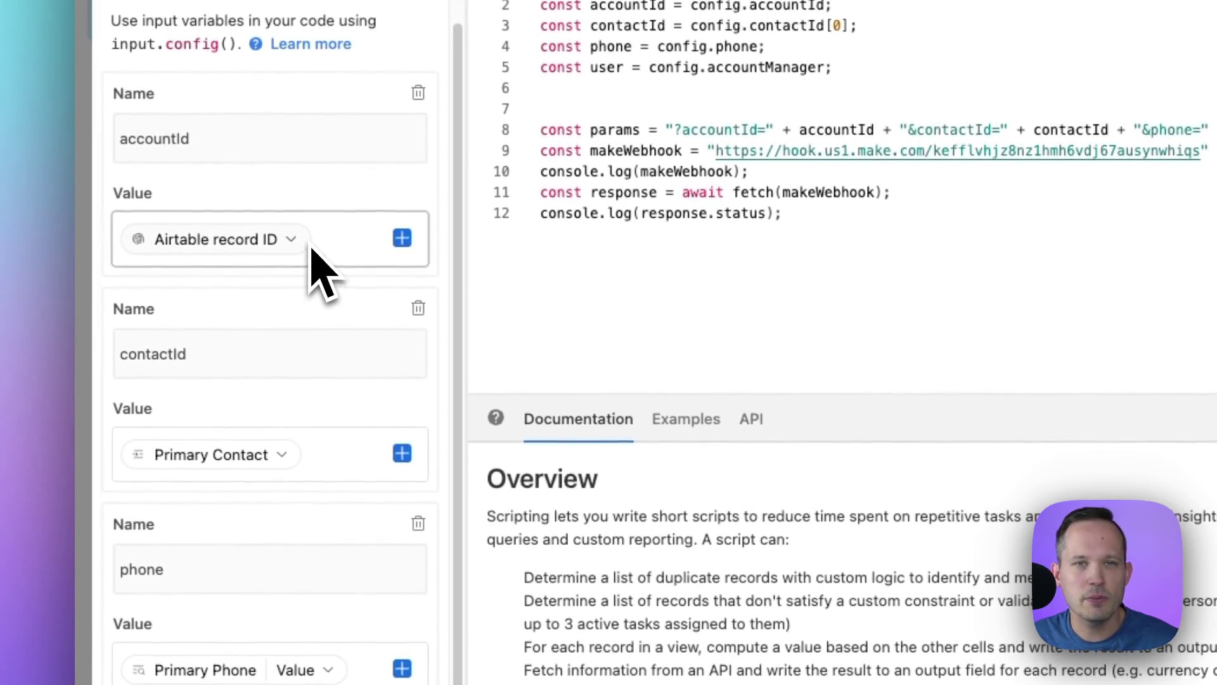
Review the script's webhook query parameters on line 8 through line 12.
mouse_move(311, 249)
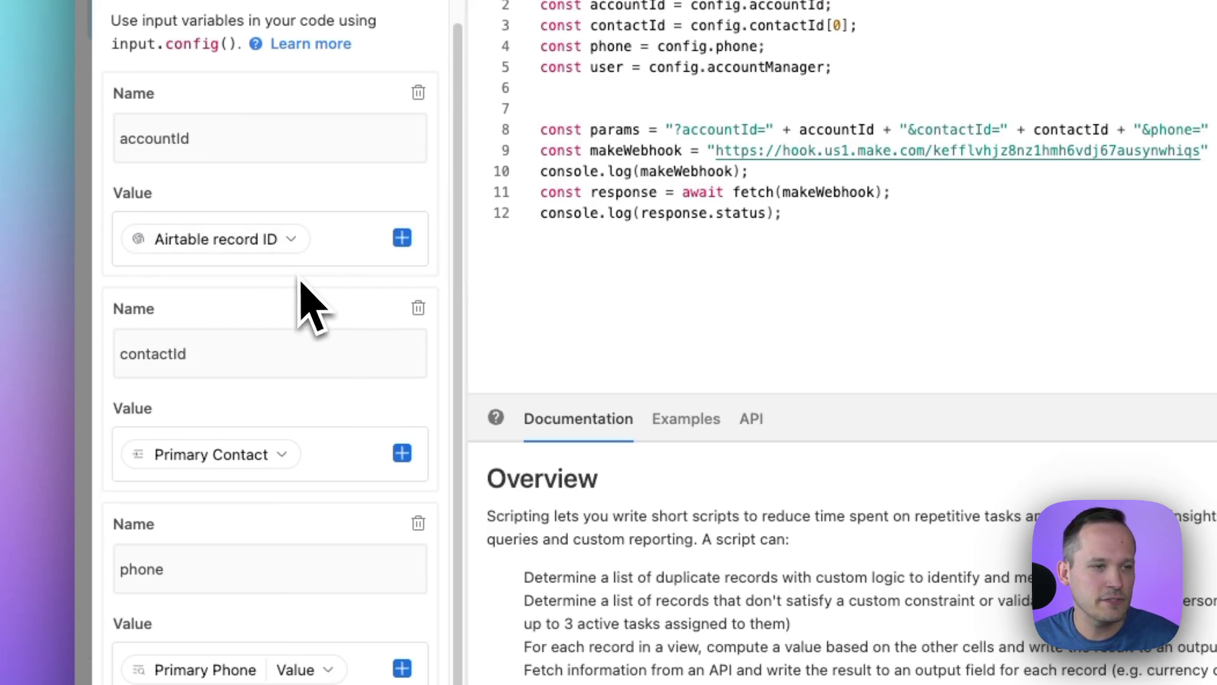
scroll(305, 303, down, 1)
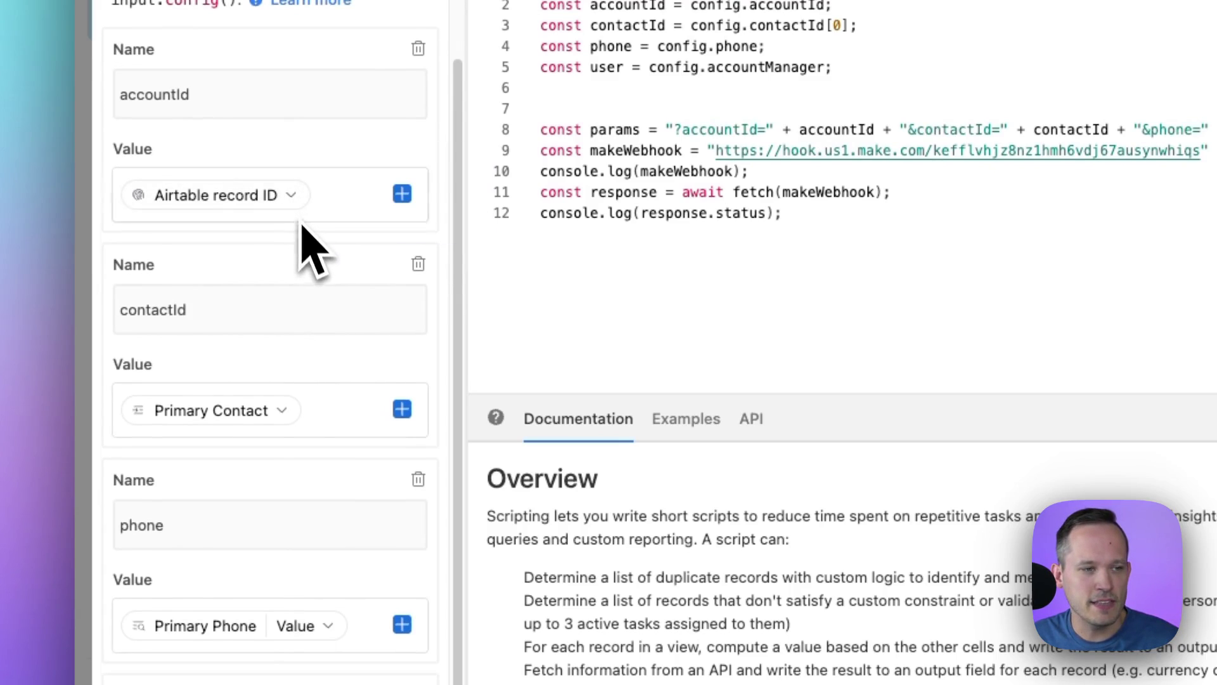
scroll(304, 245, down, 2)
scroll(303, 235, down, 1)
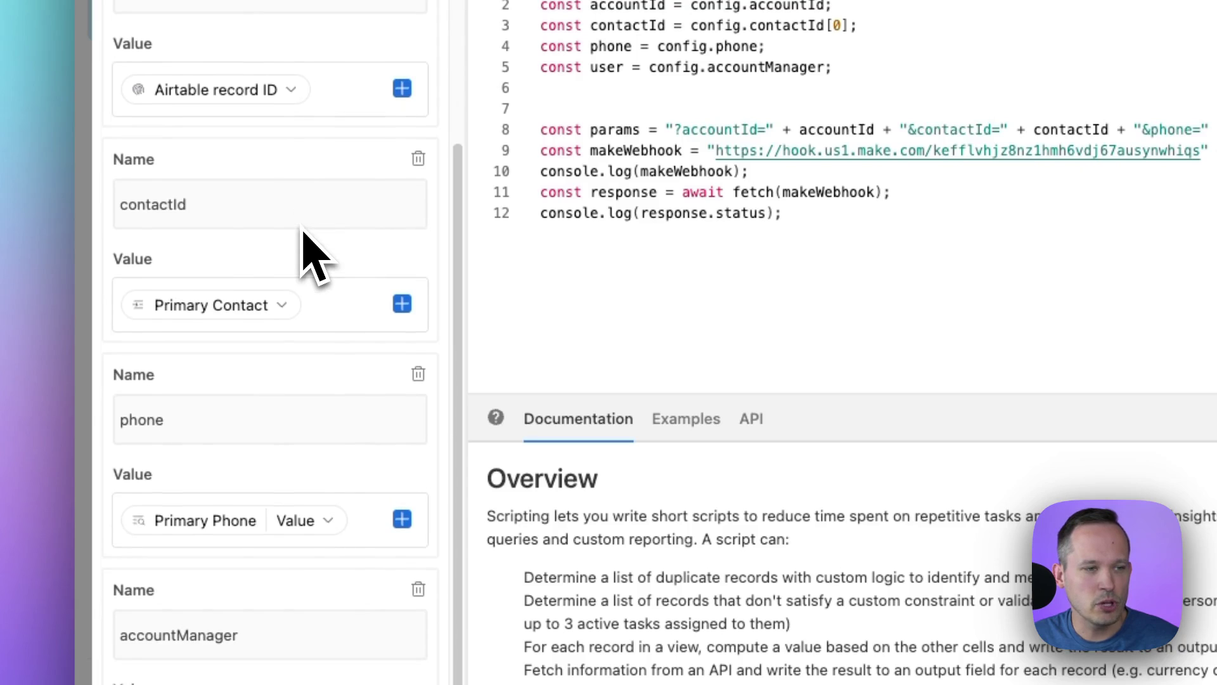
mouse_move(282, 317)
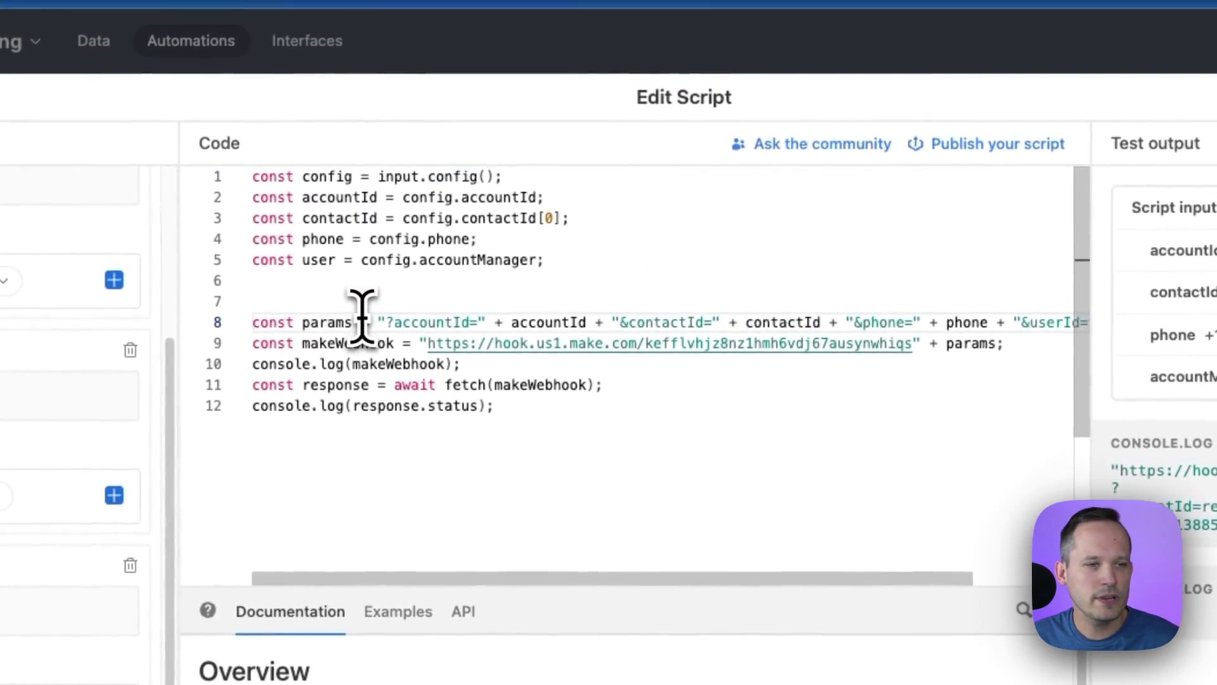
drag(380, 323, 905, 323)
click(847, 299)
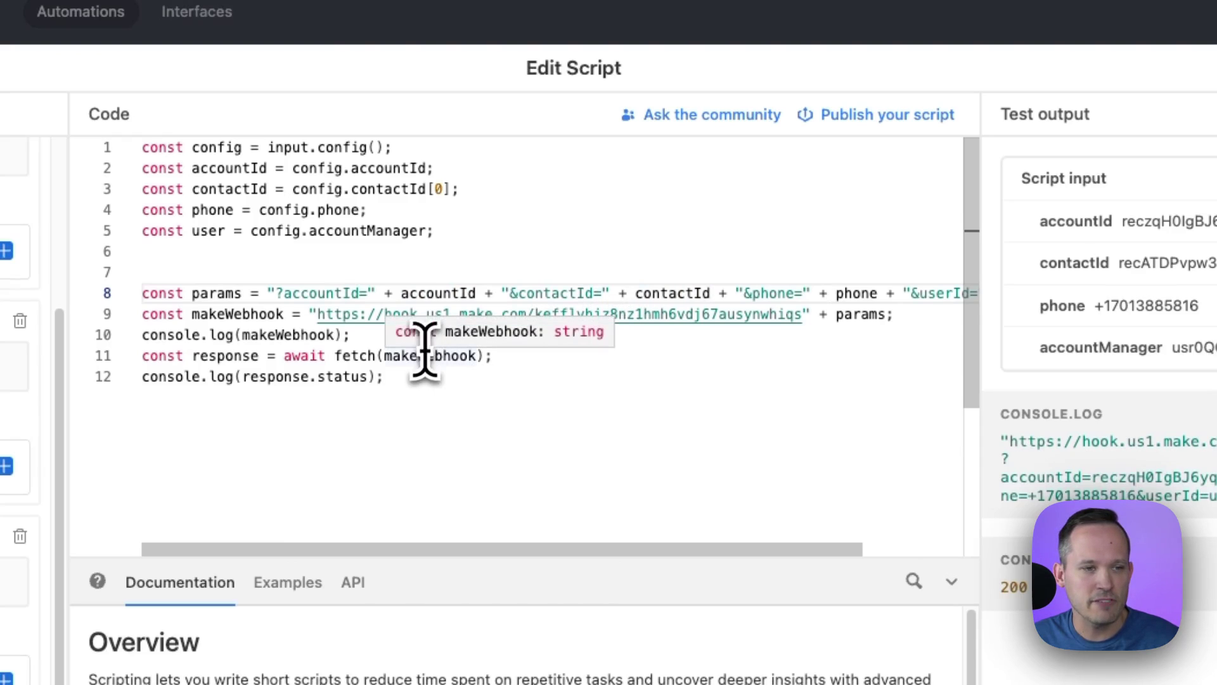
click(387, 388)
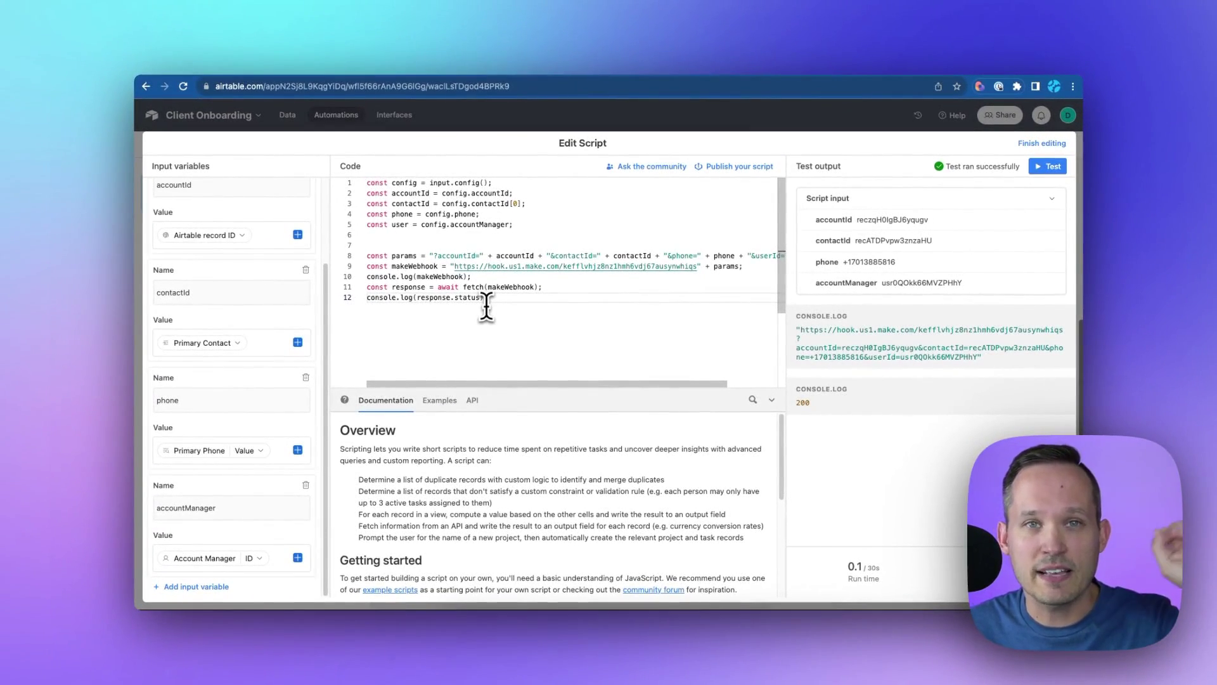
In the Make scenario, re-detect the Webhooks module's incoming data structure.
click(387, 80)
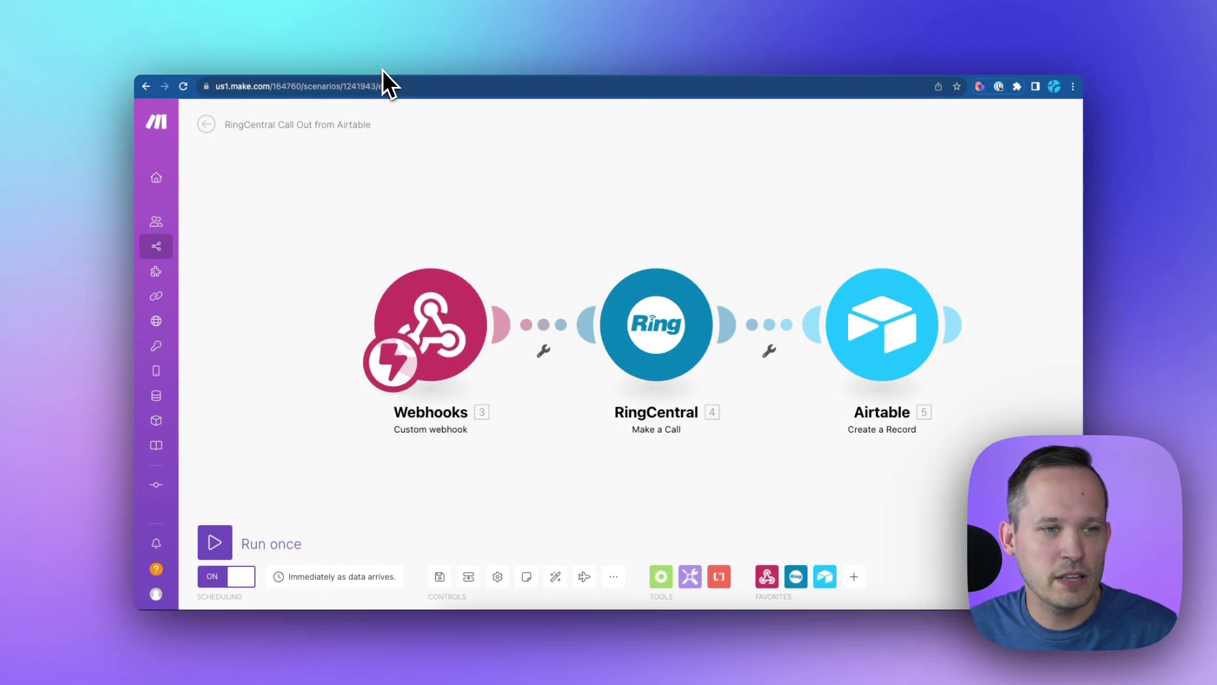
click(434, 312)
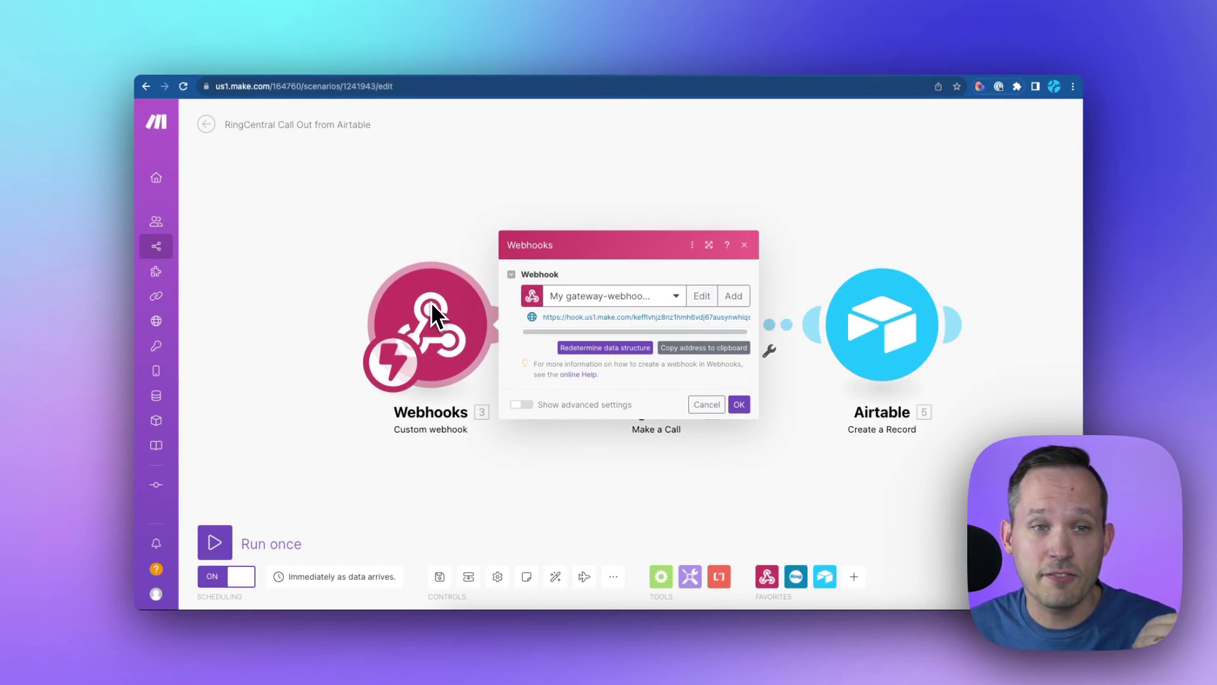
click(565, 343)
click(500, 179)
Review the RingCentral Make a Call module's settings.
click(634, 300)
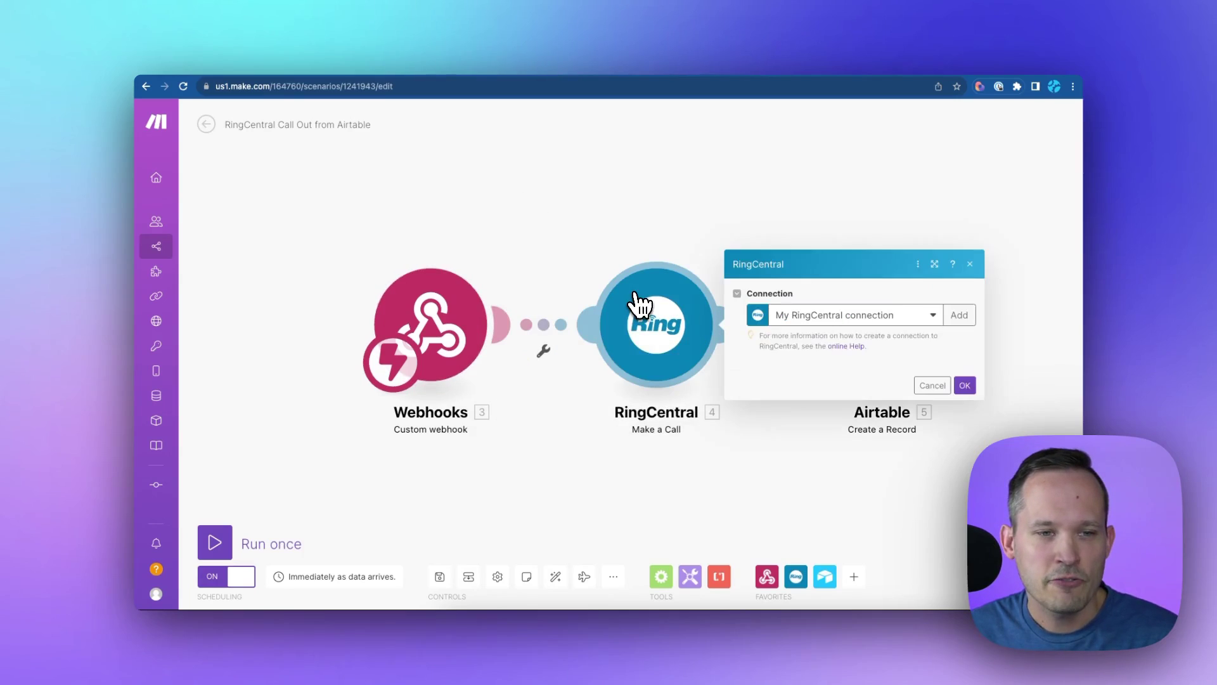
scroll(788, 389, down, 2)
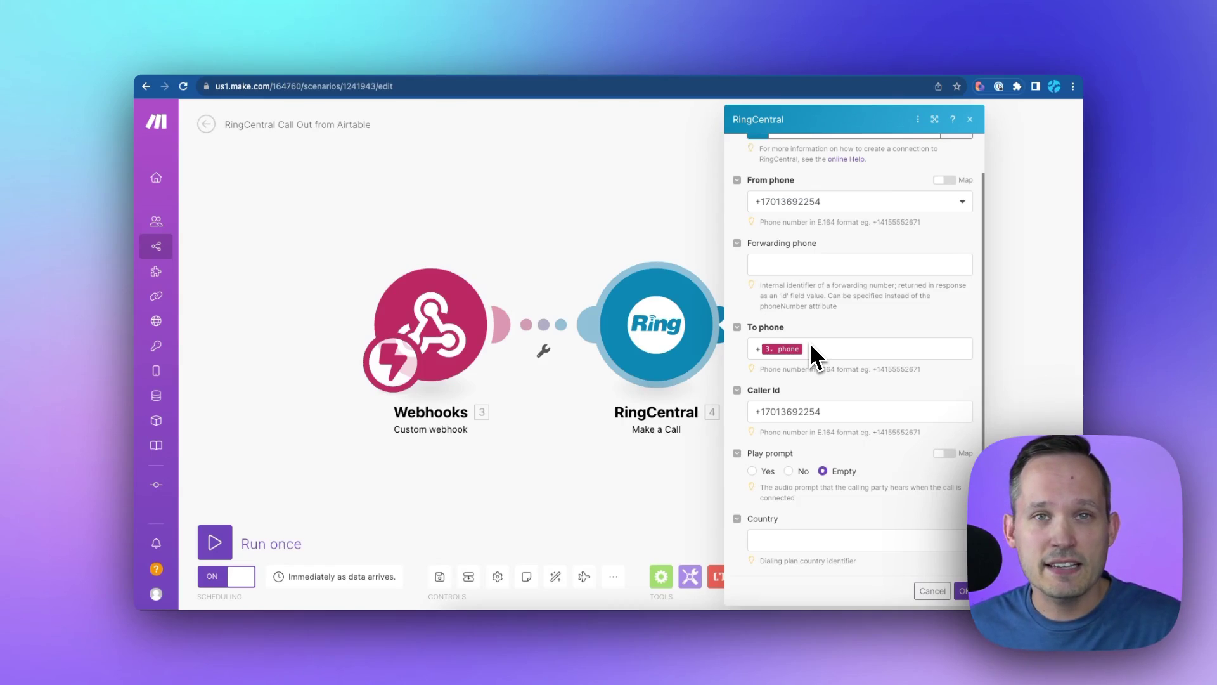
click(665, 222)
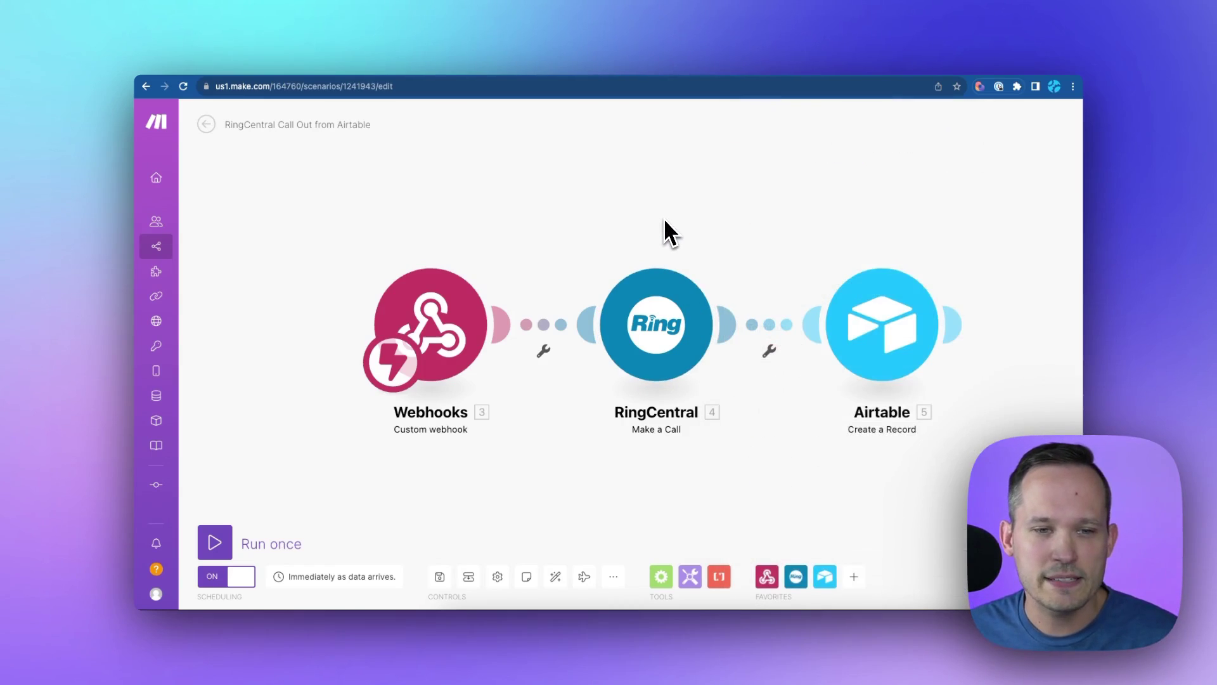
Scroll through the Airtable Create a Record module's field mappings for the Activities table.
click(874, 319)
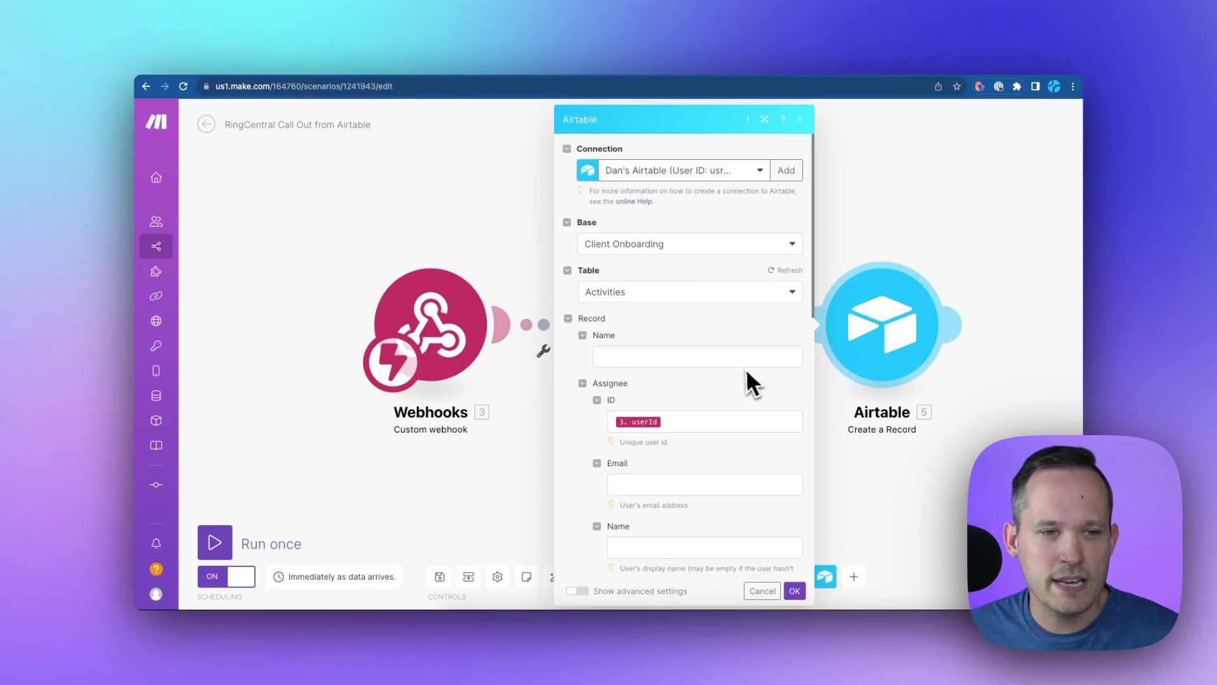
scroll(742, 370, down, 3)
scroll(685, 298, down, 5)
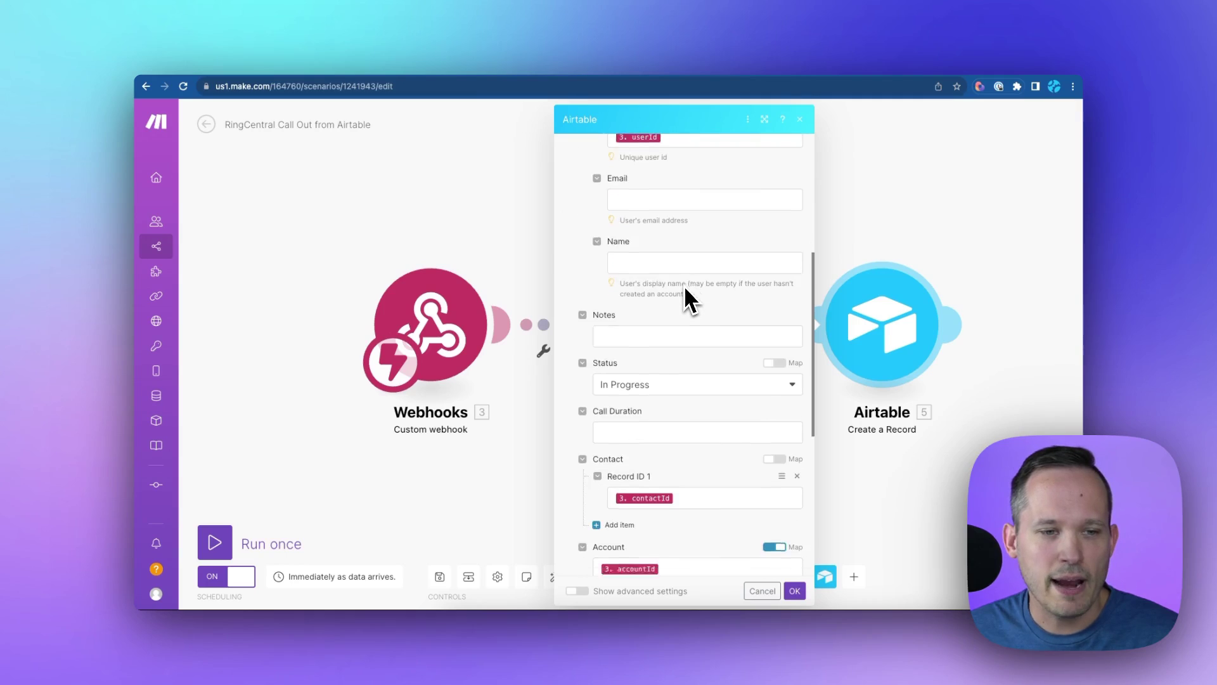
scroll(685, 289, down, 1)
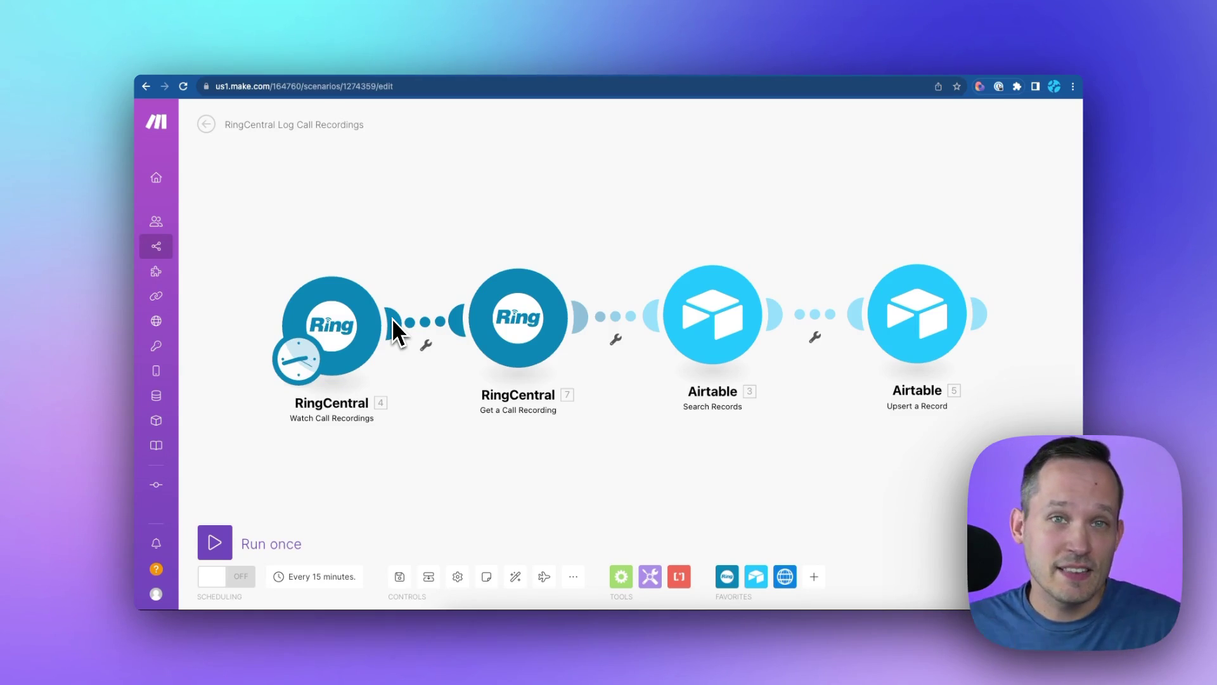
Review the Airtable Search Records module's formula, then close it.
click(711, 310)
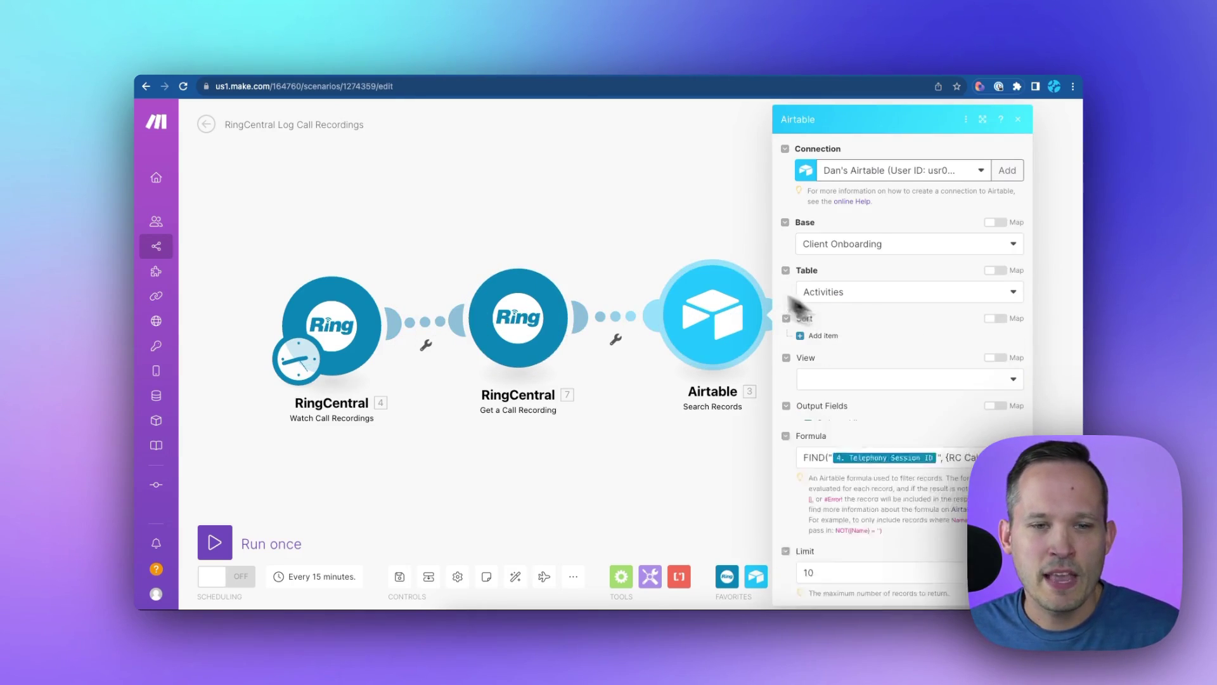
click(663, 226)
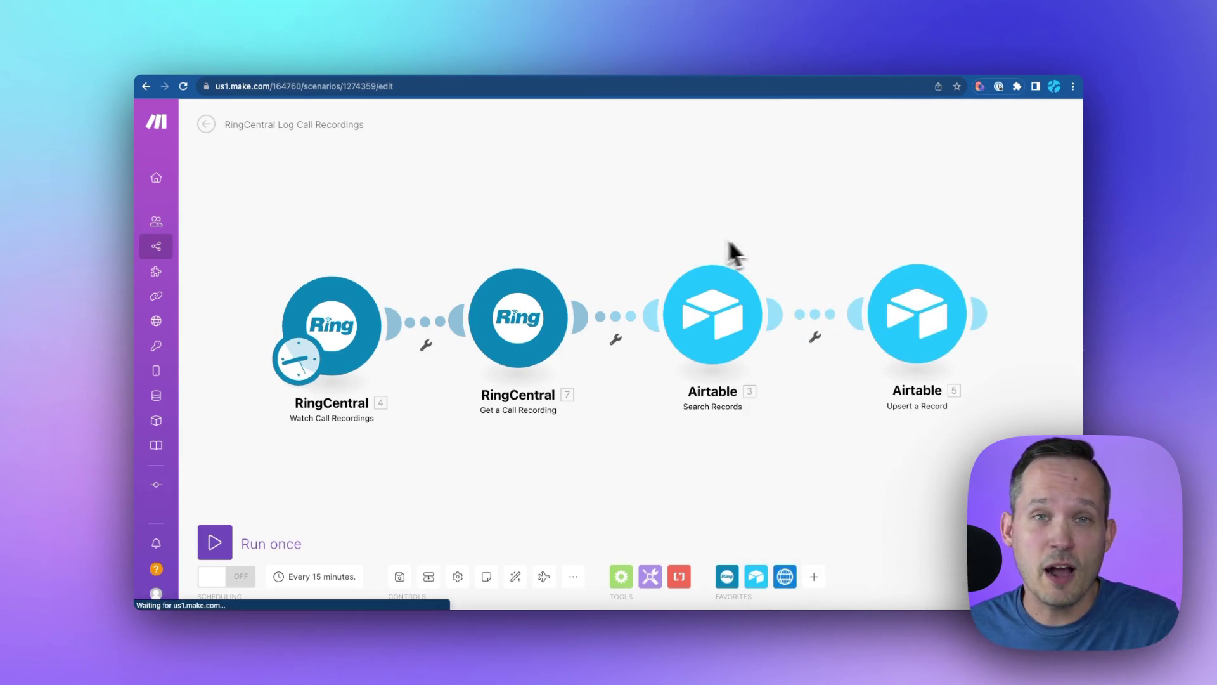